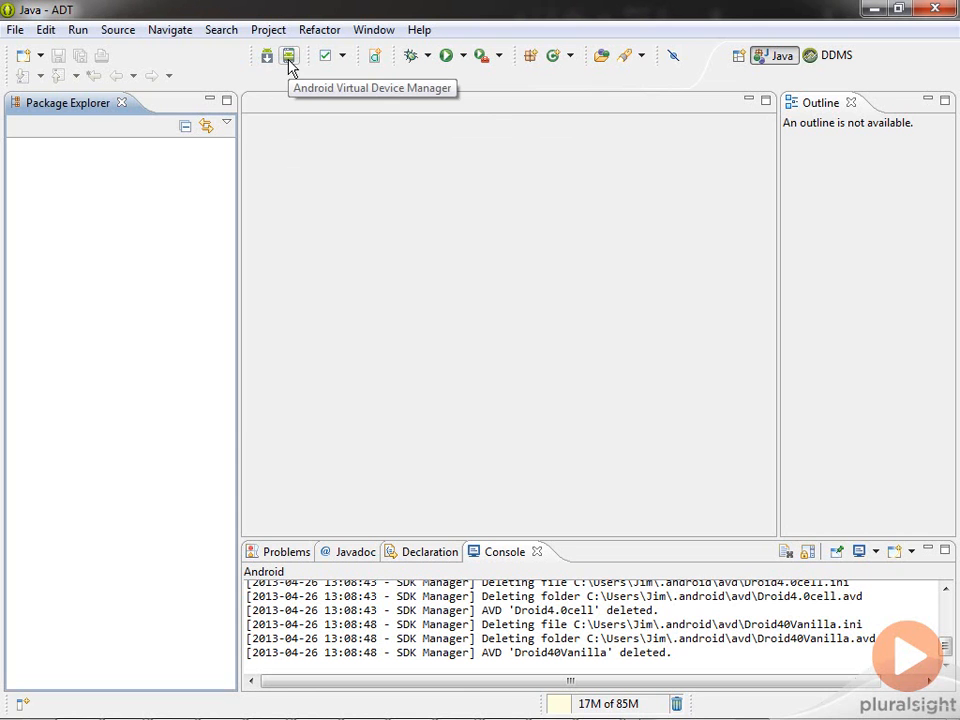
- Open the Android Virtual Device Manager and examine the list of known device definitions
left_click(288, 57)
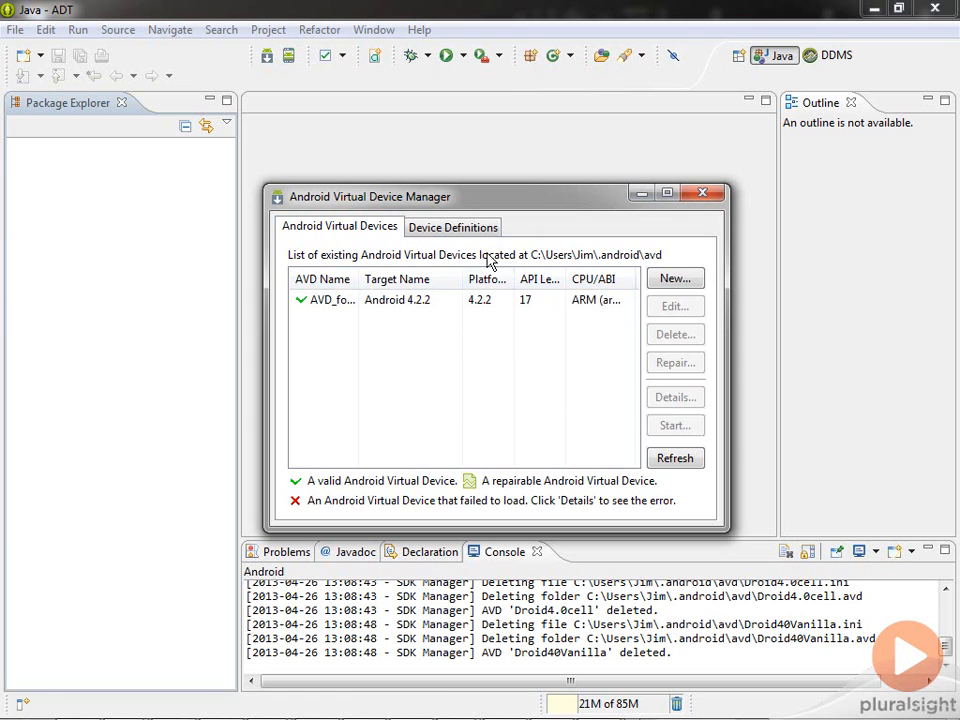
left_click(424, 227)
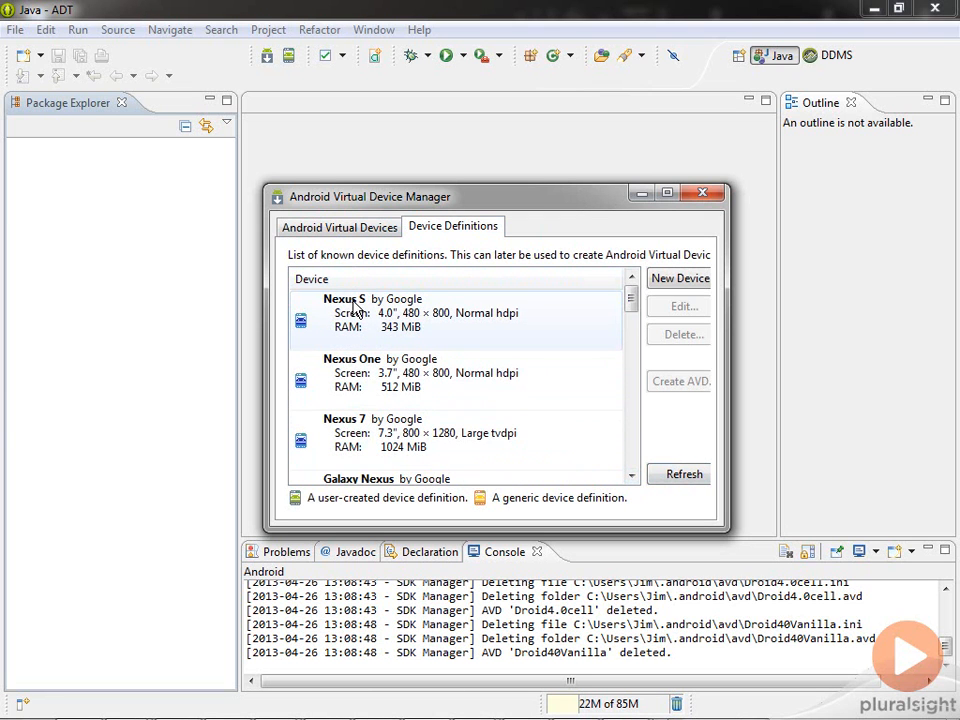
left_click(636, 477)
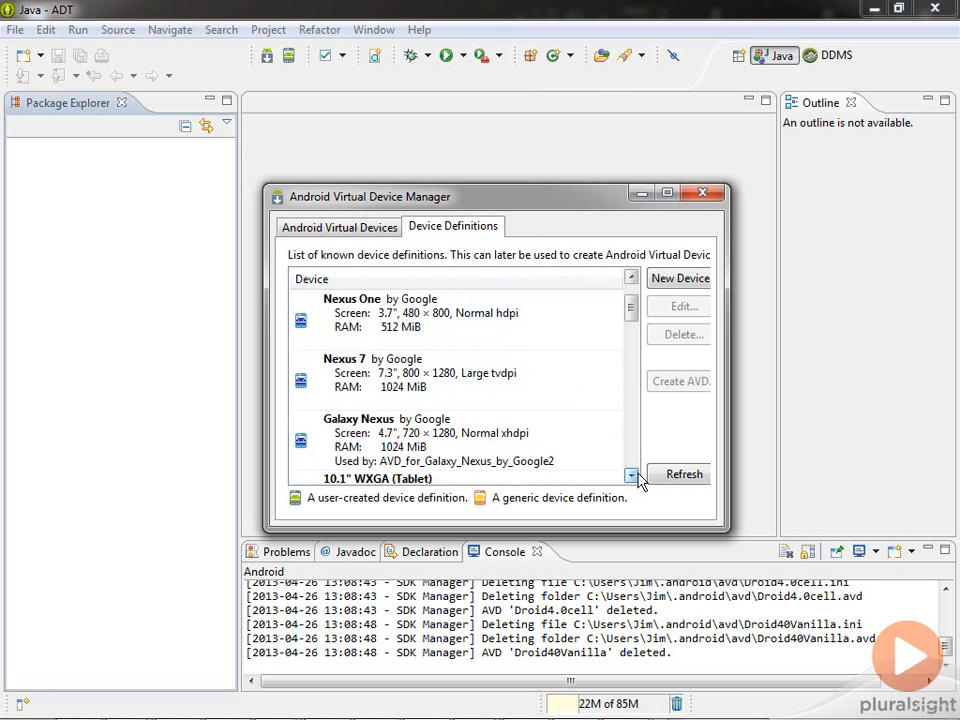
left_click(636, 477)
left_click(636, 477)
left_click(636, 477)
left_click(631, 476)
left_click(631, 476)
left_click(631, 476)
left_click(631, 476)
left_click(631, 476)
left_click(631, 476)
left_click(631, 476)
left_click(631, 476)
left_click(633, 477)
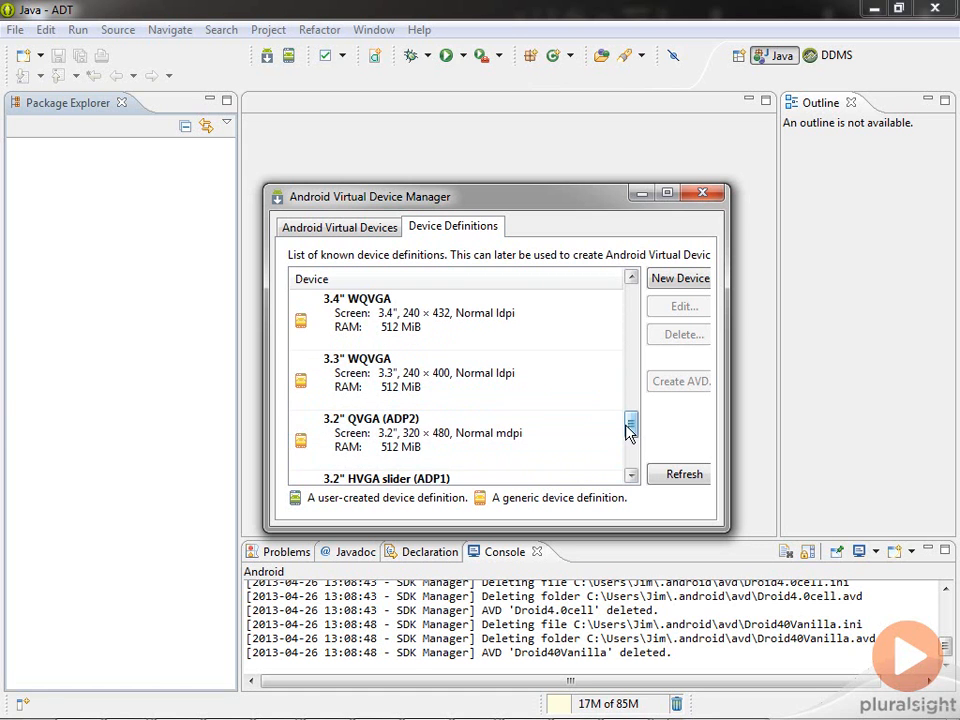
left_click_drag(635, 432, 640, 340)
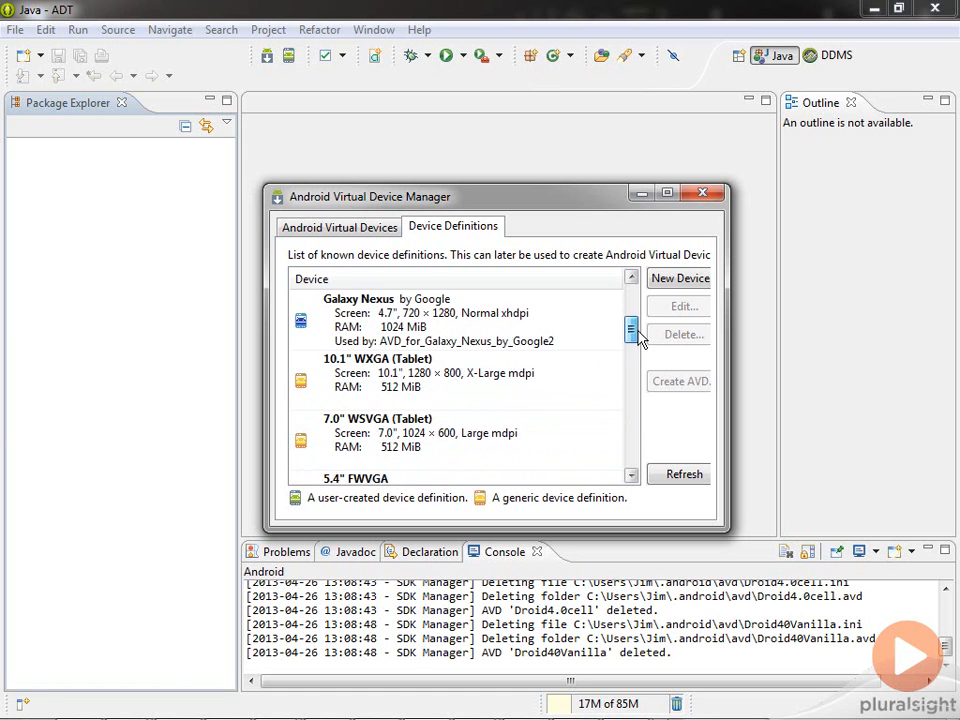
- Create an Android virtual device from the Galaxy Nexus definition with 512 RAM and a 32 MiB SD card
left_click(500, 326)
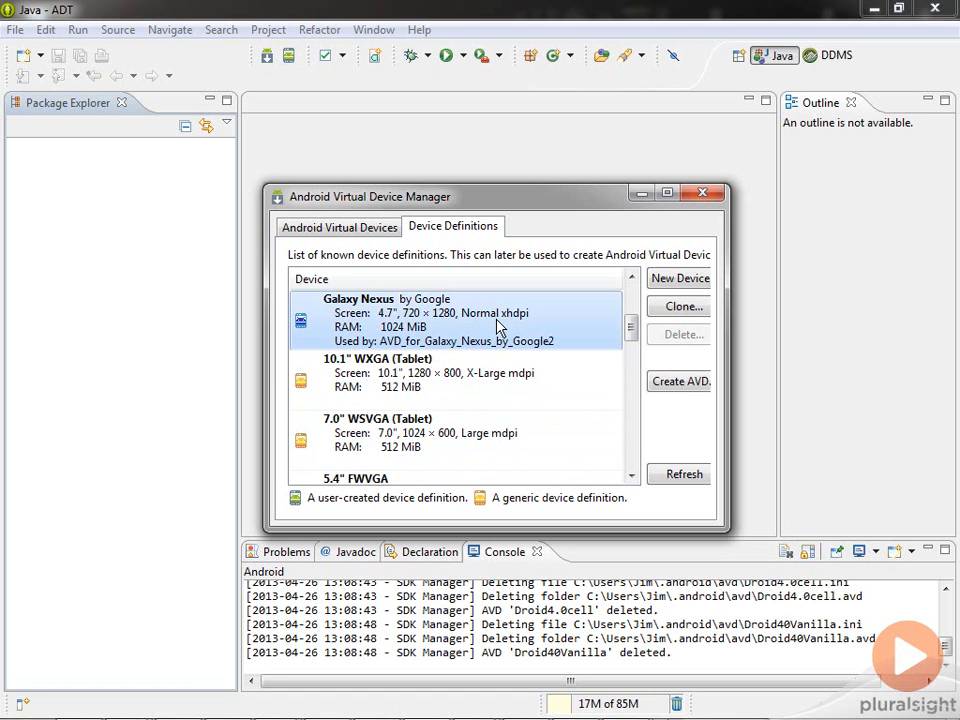
left_click(682, 382)
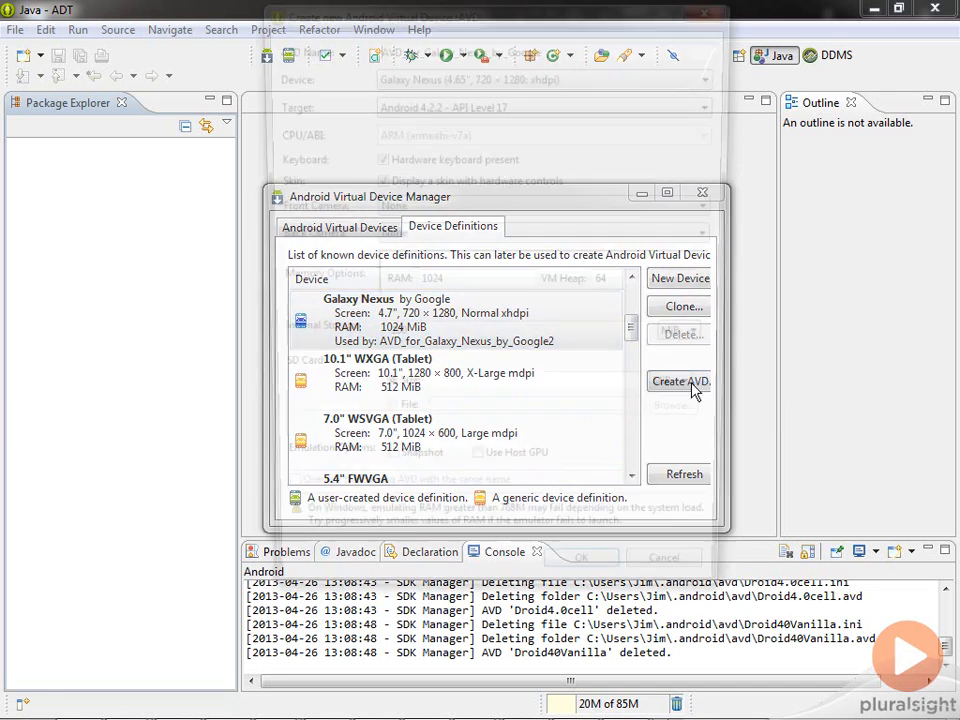
left_click_drag(533, 20, 537, 57)
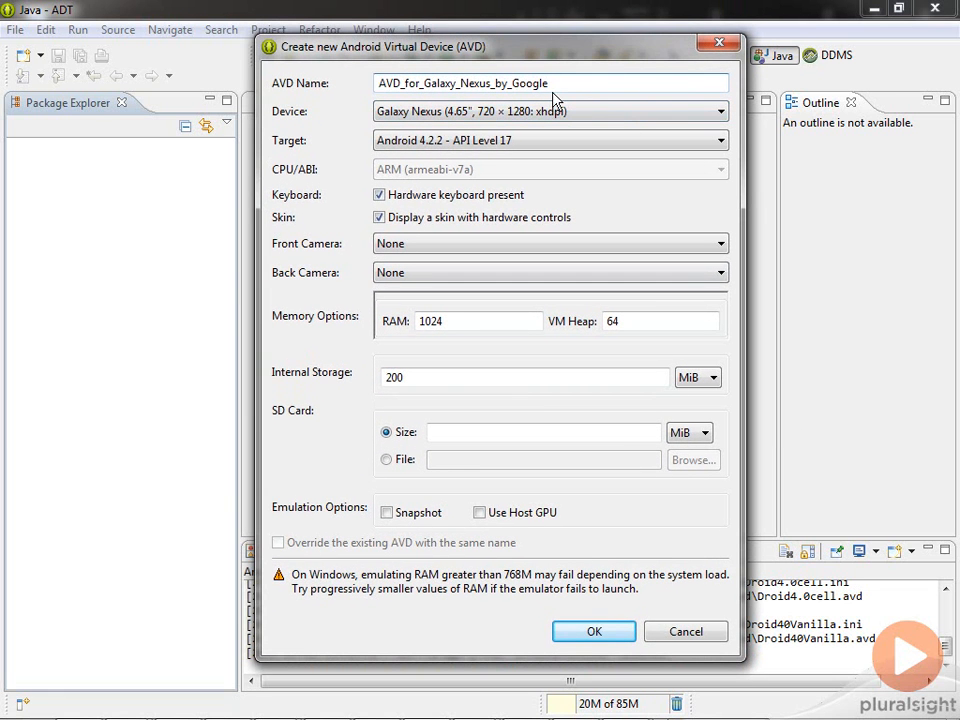
double_click(483, 321)
type("512")
left_click(470, 432)
type("32")
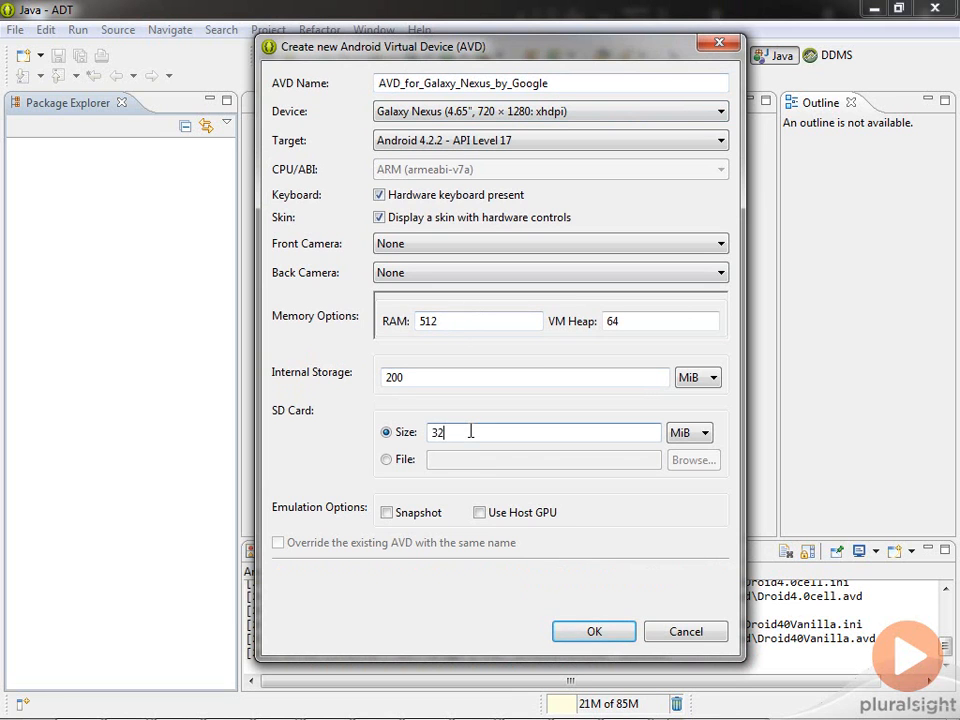
left_click(590, 630)
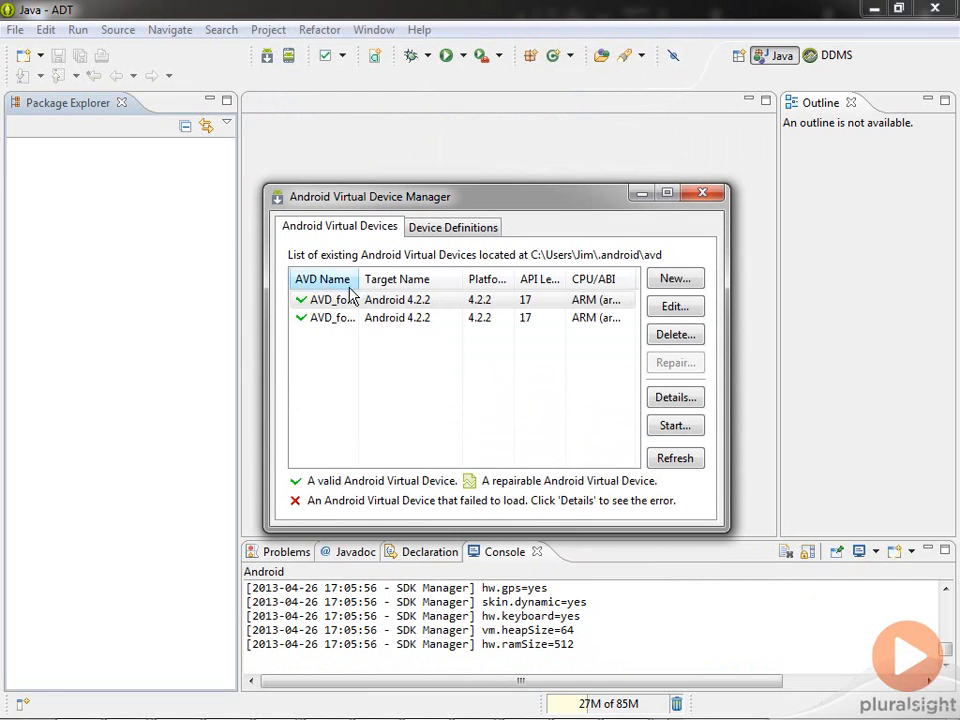
- Widen the AVD name column and launch AVD_for_Galaxy_Nexus_by_Google2 with its display scaled to real size
left_click_drag(359, 279, 538, 285)
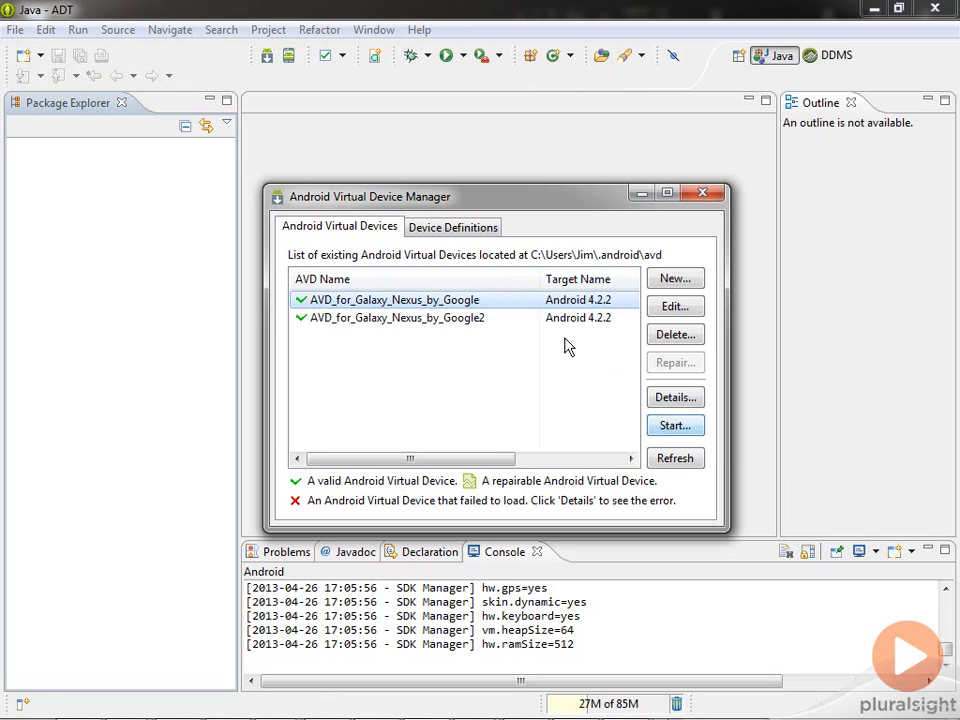
left_click(457, 318)
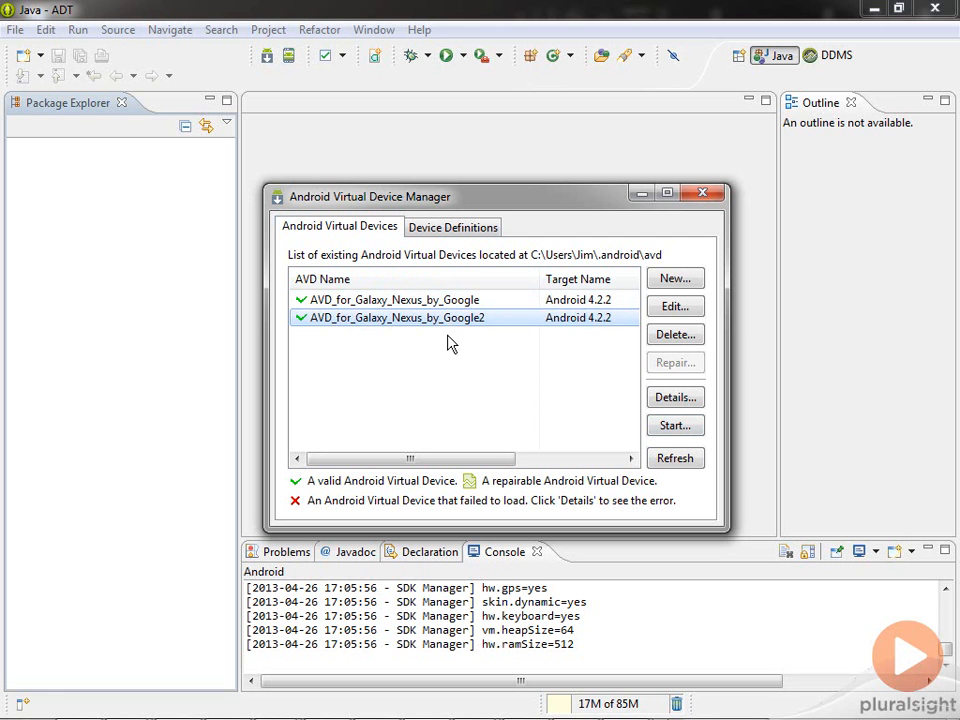
left_click(670, 428)
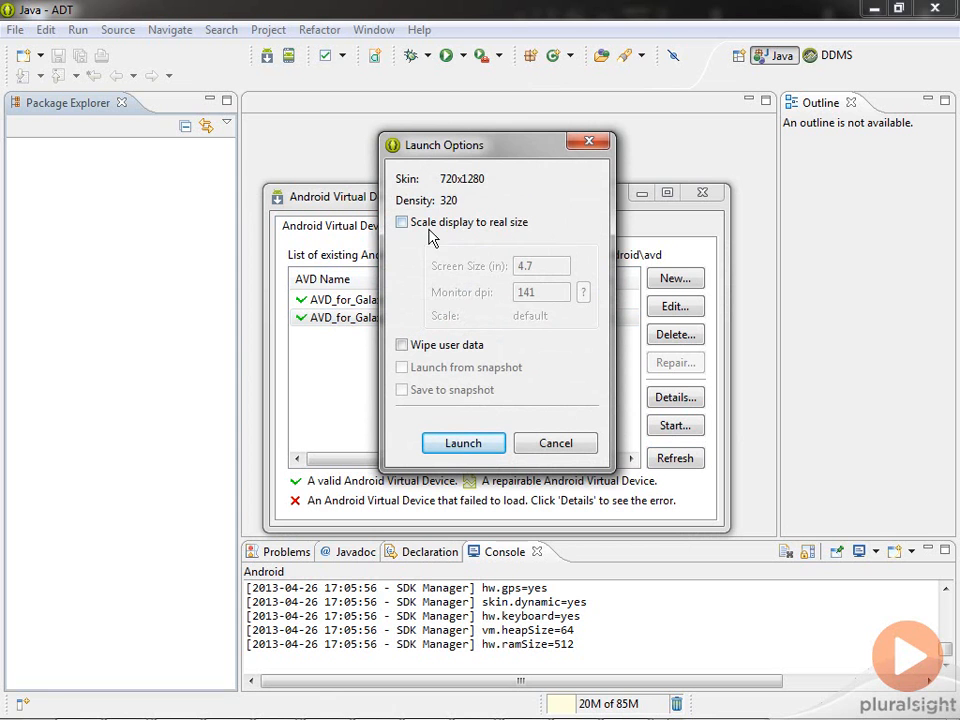
left_click(403, 222)
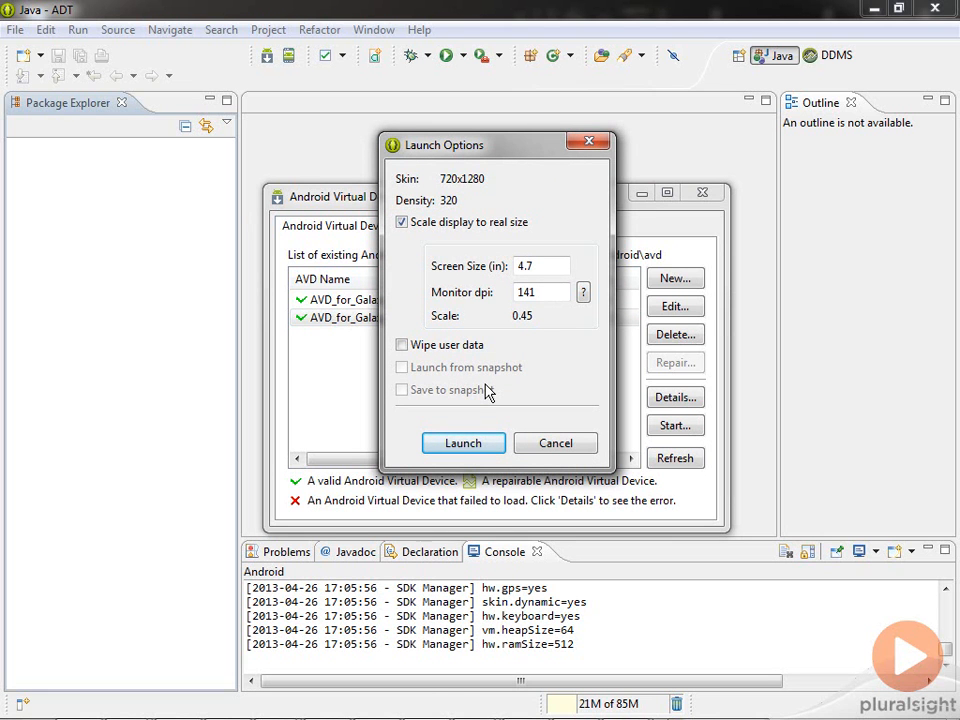
left_click(461, 443)
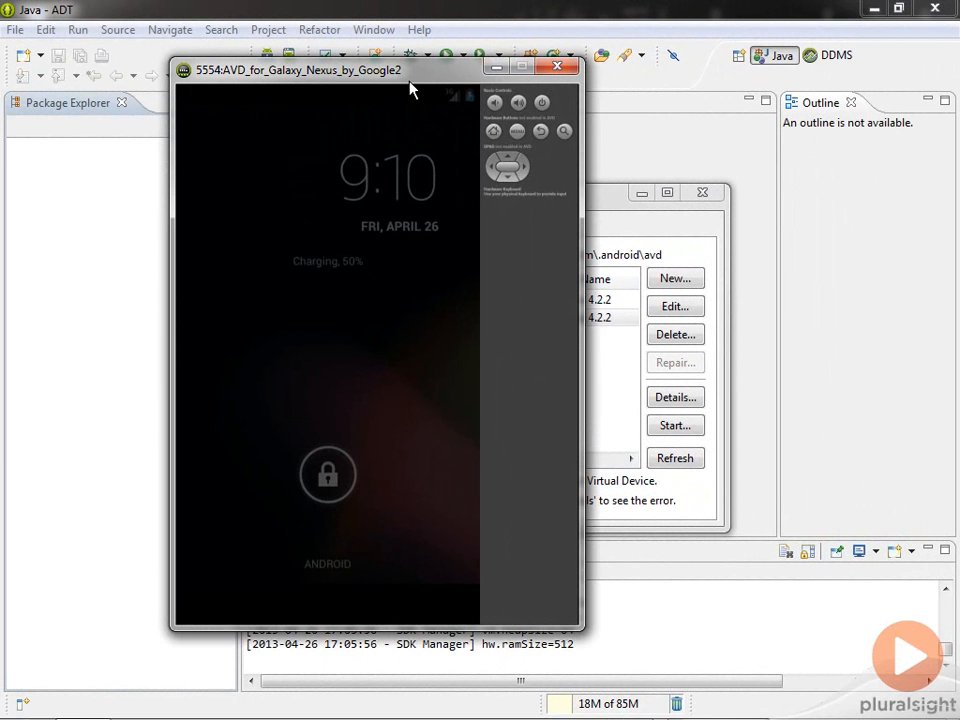
- Unlock the running emulator to its home screen and close the Android Virtual Device Manager
left_click_drag(410, 88, 429, 75)
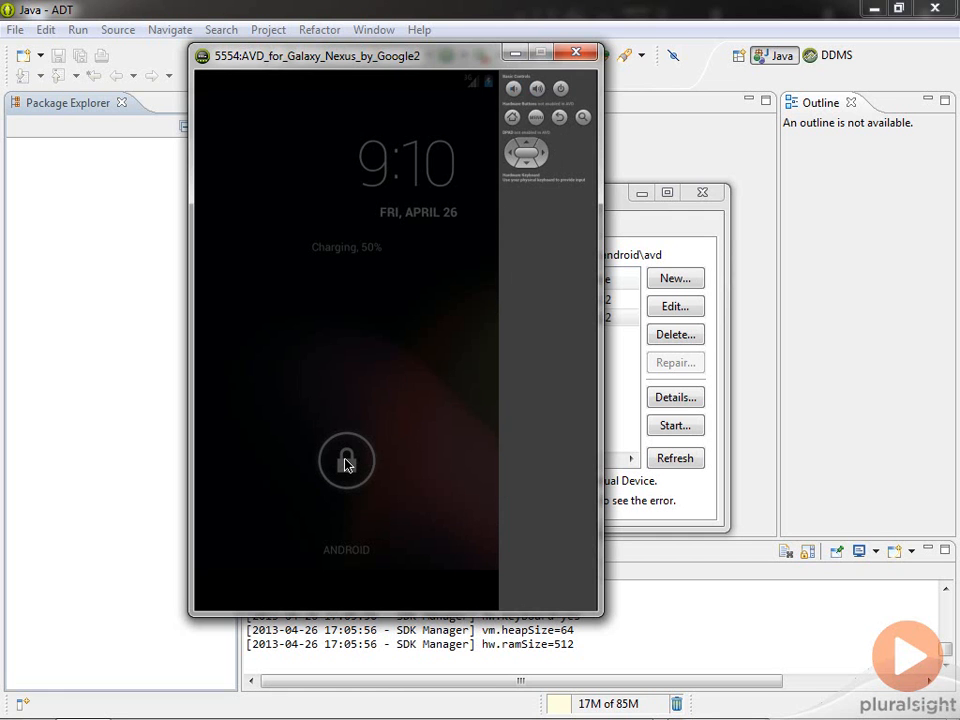
left_click_drag(345, 463, 520, 490)
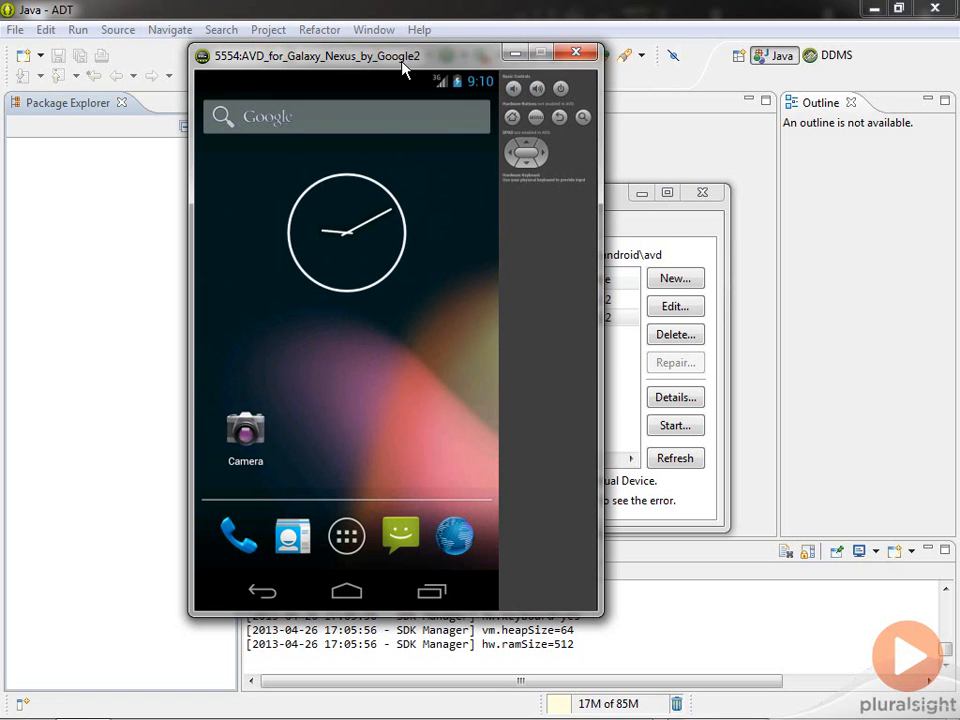
left_click(664, 231)
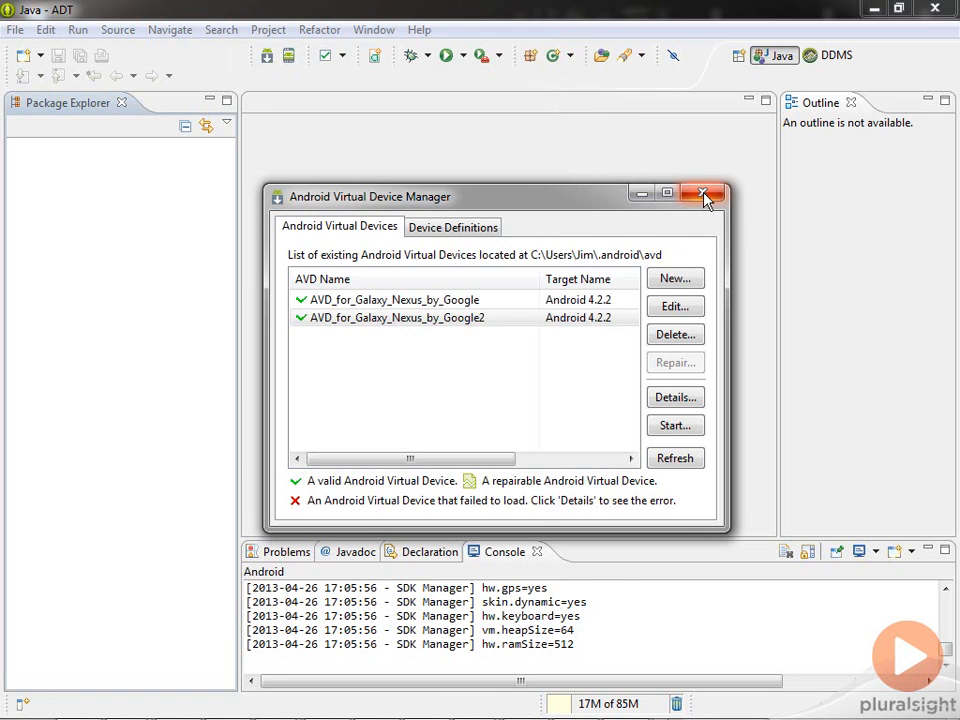
left_click(702, 193)
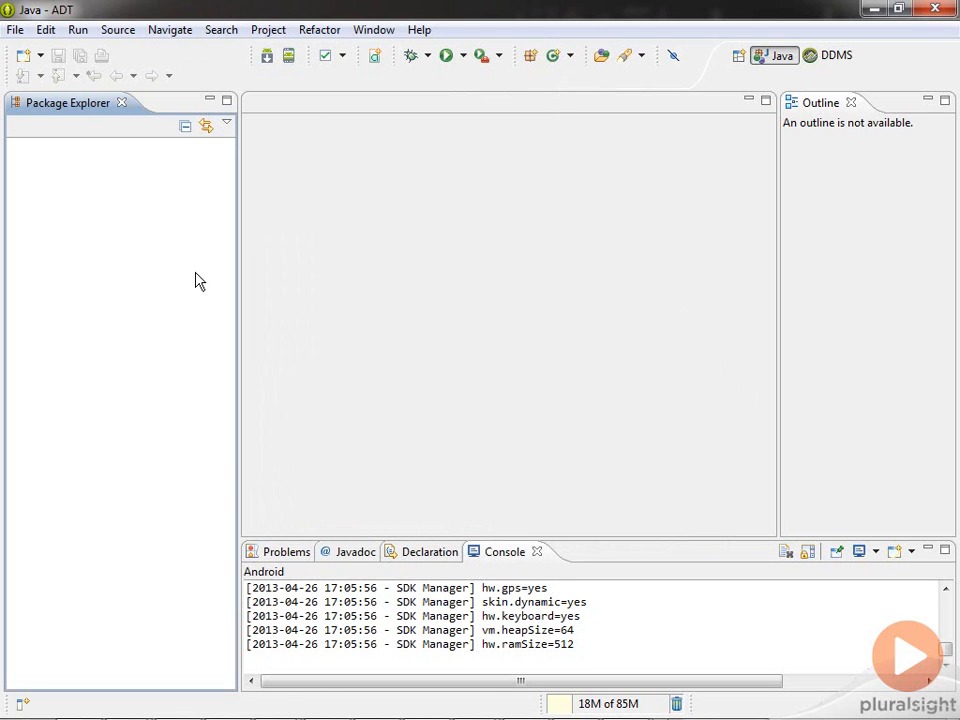
- Start a new Android application project named MyFirstAndroidApp, keeping the default package name, SDK levels and theme
left_click(15, 31)
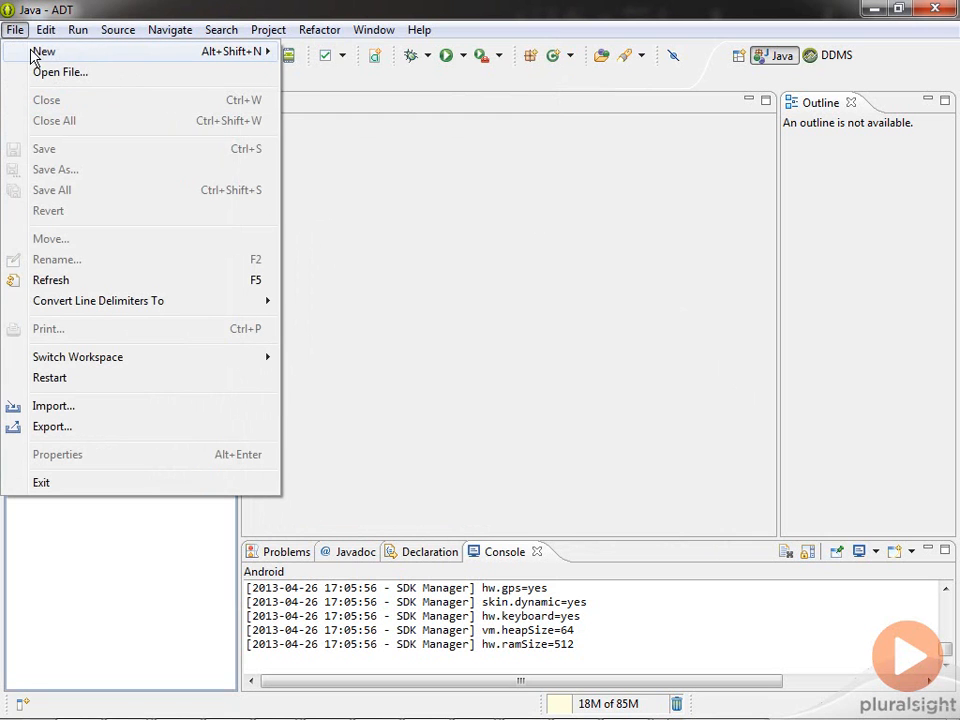
mouse_move(40, 55)
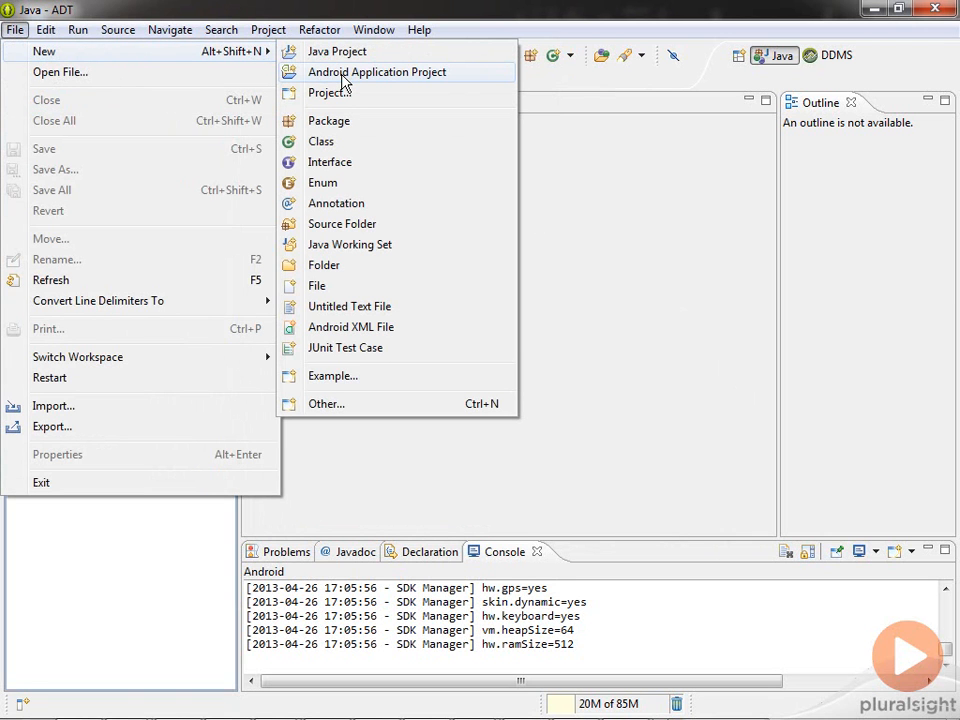
left_click(342, 76)
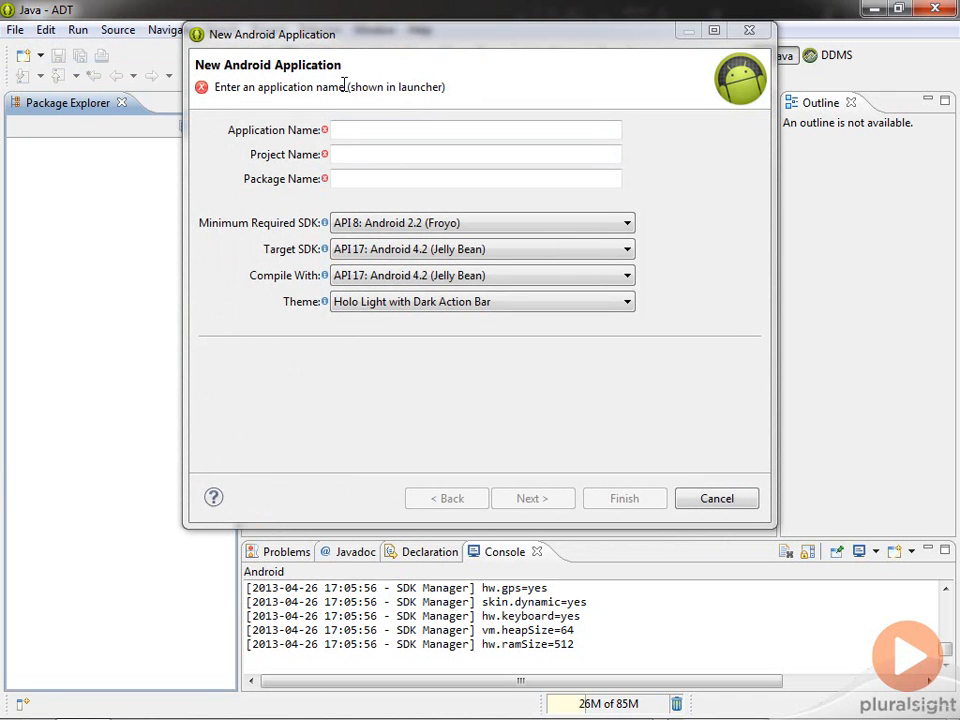
left_click(345, 129)
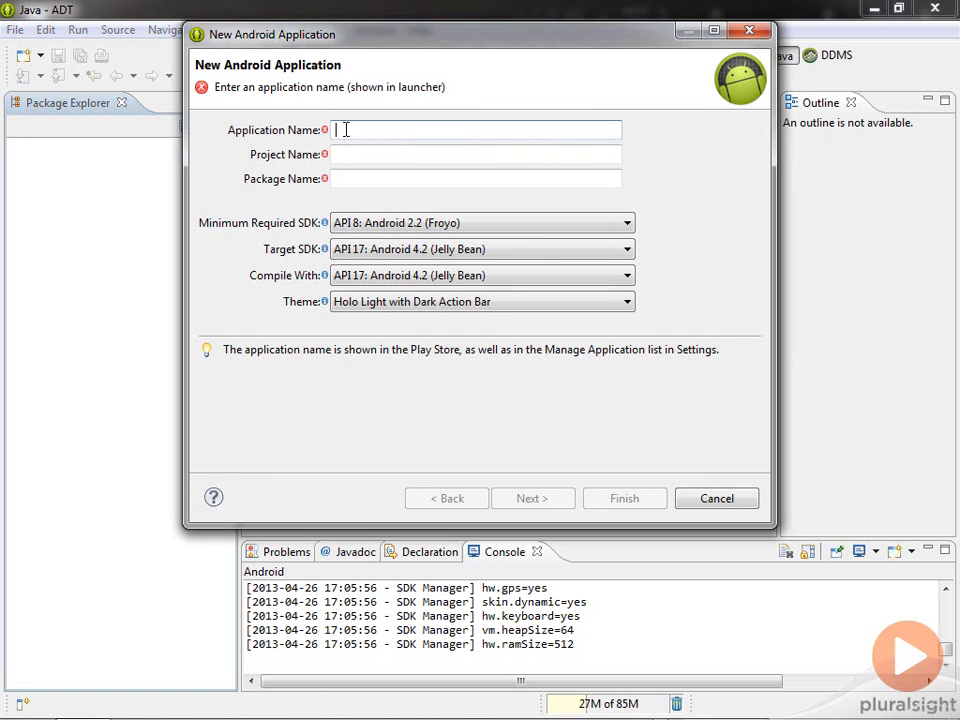
type("My")
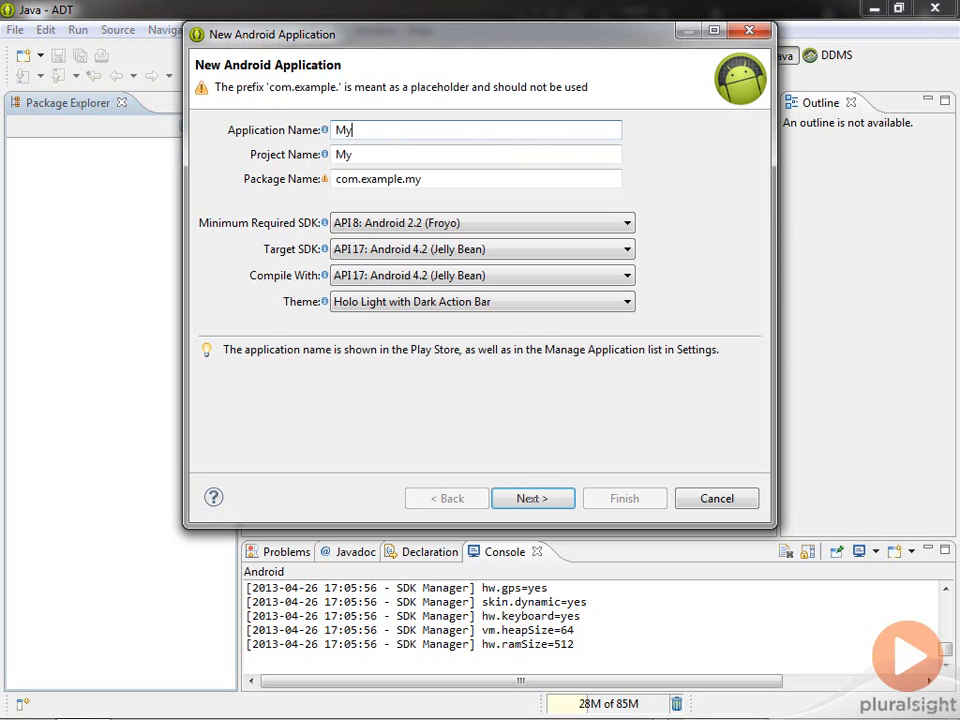
type("FirstAndroidApp")
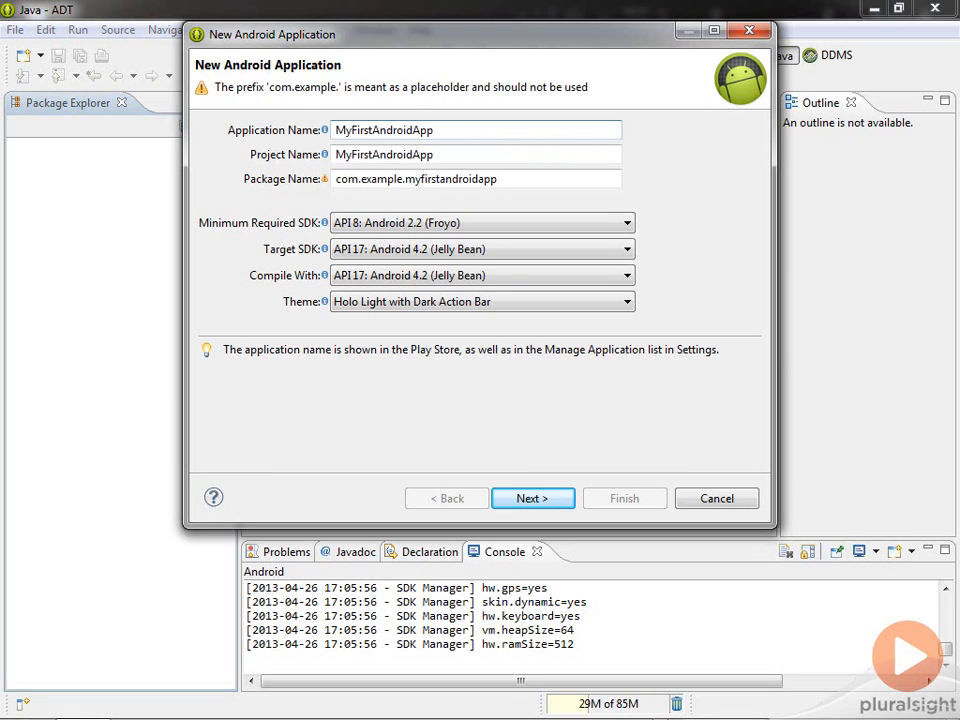
left_click(561, 497)
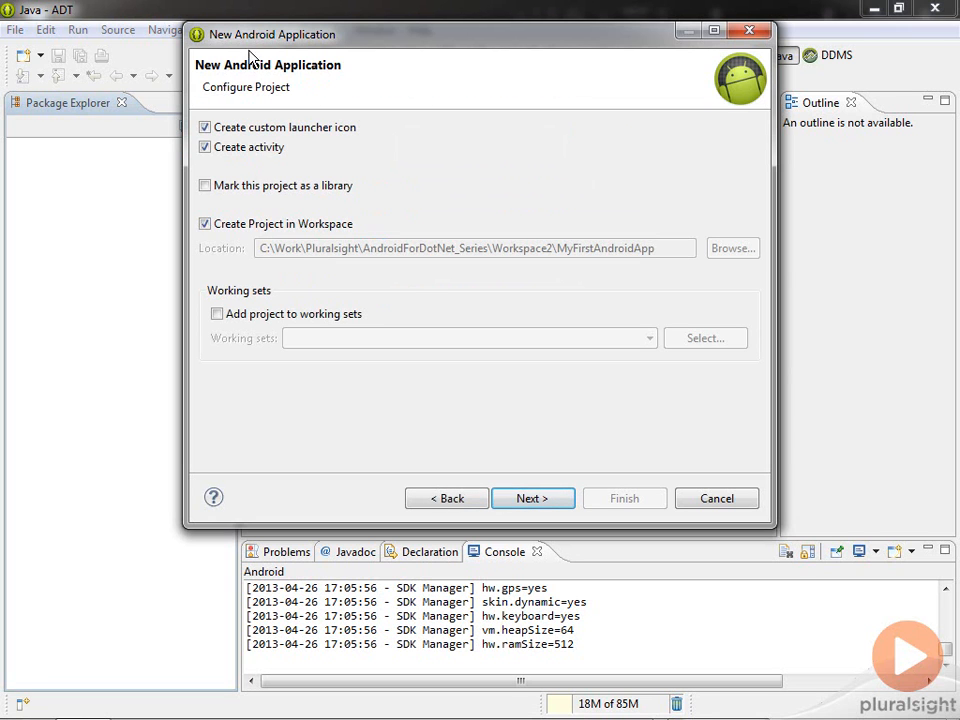
- Finish creating the project with the default launcher icon and a Blank Activity named MainActivity with layout activity_main
left_click(527, 495)
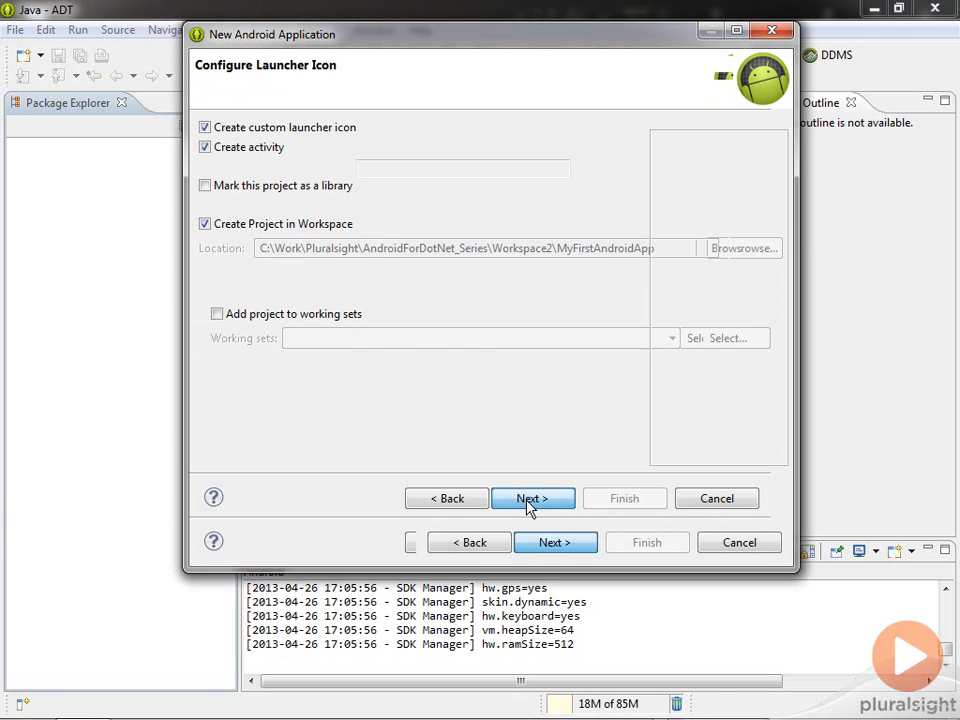
left_click(551, 544)
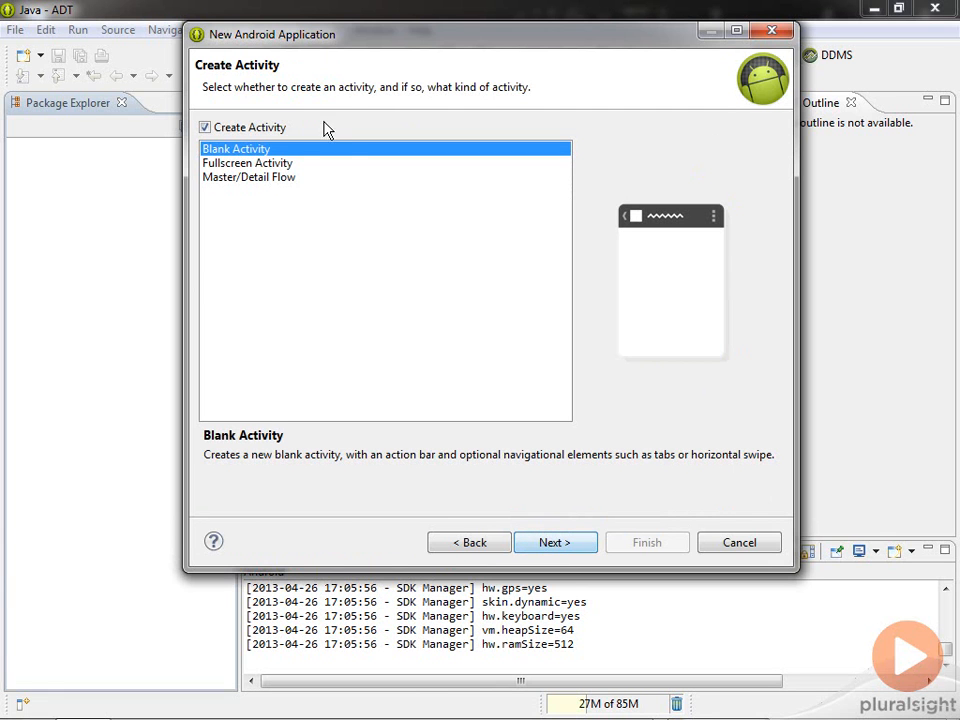
left_click(576, 545)
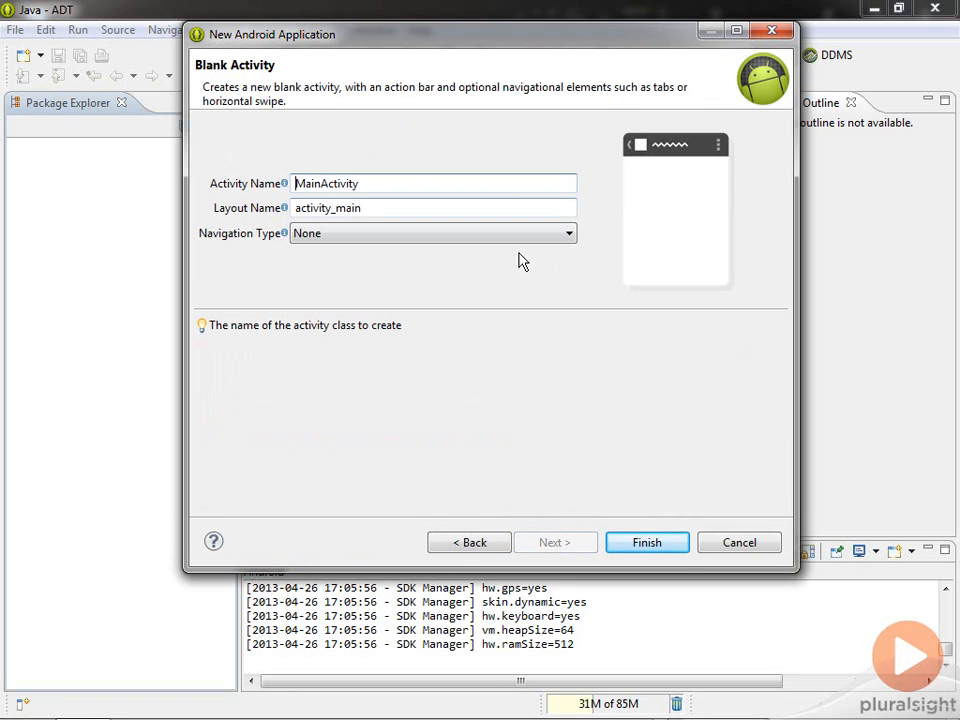
left_click(660, 550)
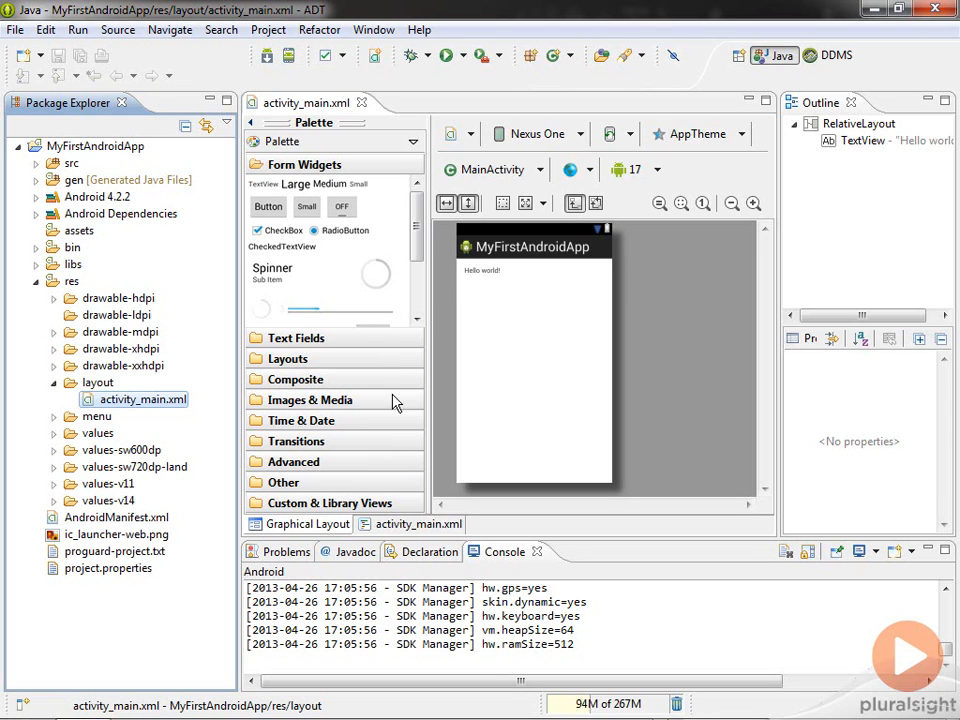
- Debug MyFirstAndroidApp on the running emulator, accepting automatic logcat monitoring for error priority, and reposition the emulator window
left_click(411, 60)
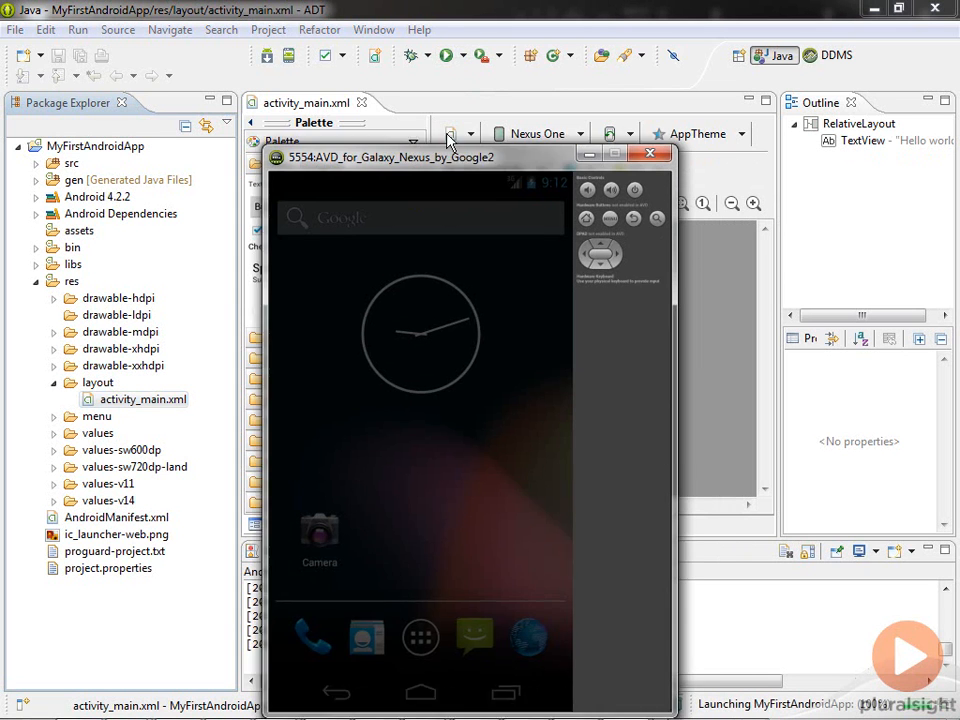
left_click_drag(459, 158, 370, 75)
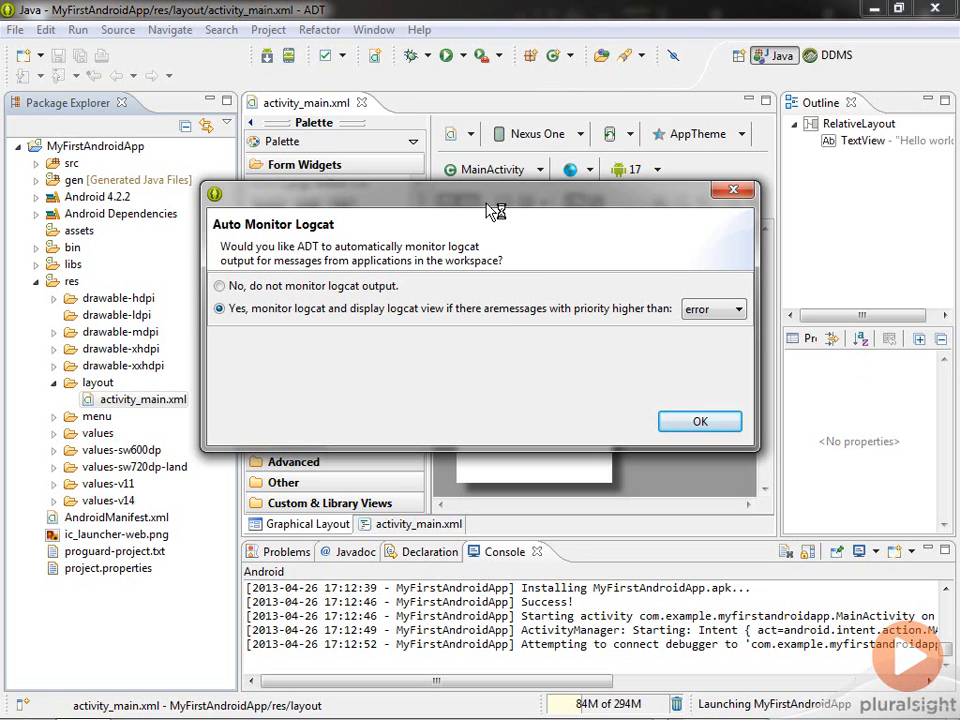
left_click(701, 423)
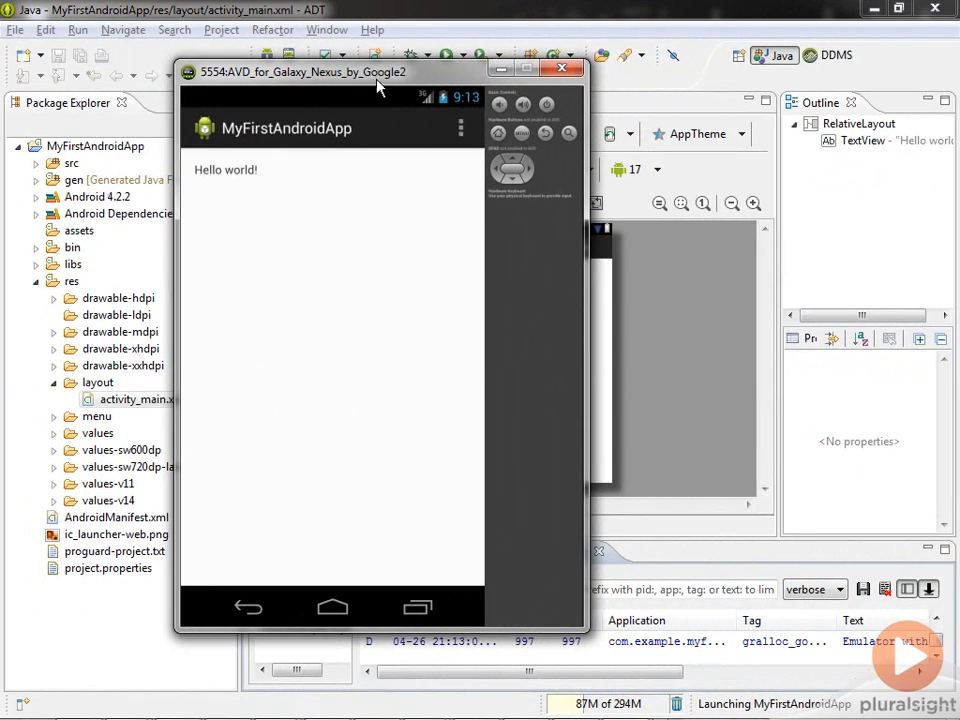
left_click_drag(375, 80, 505, 84)
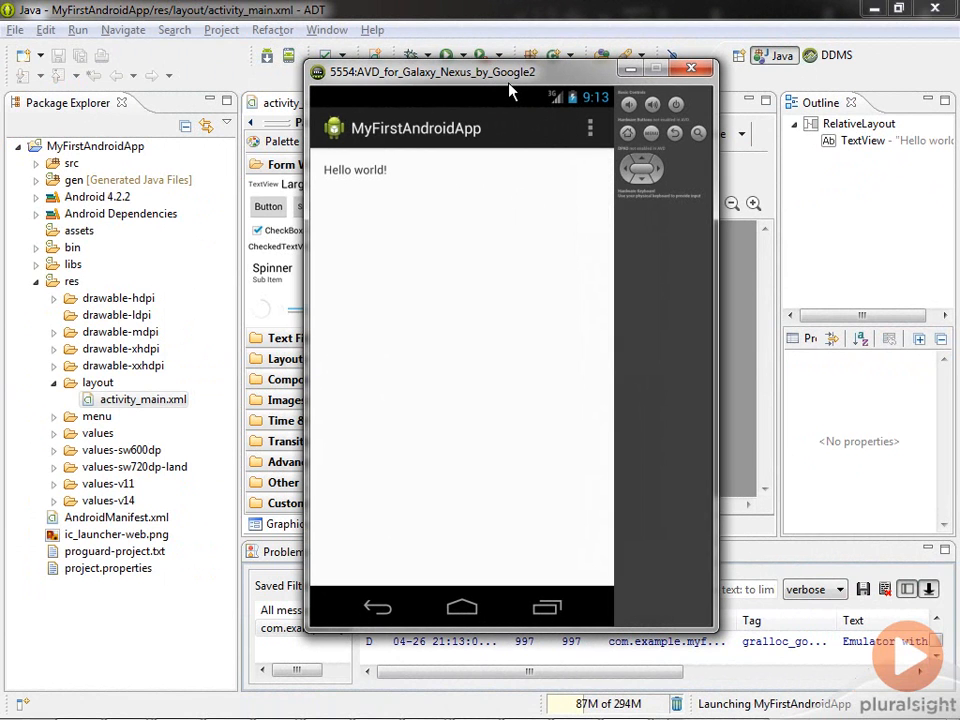